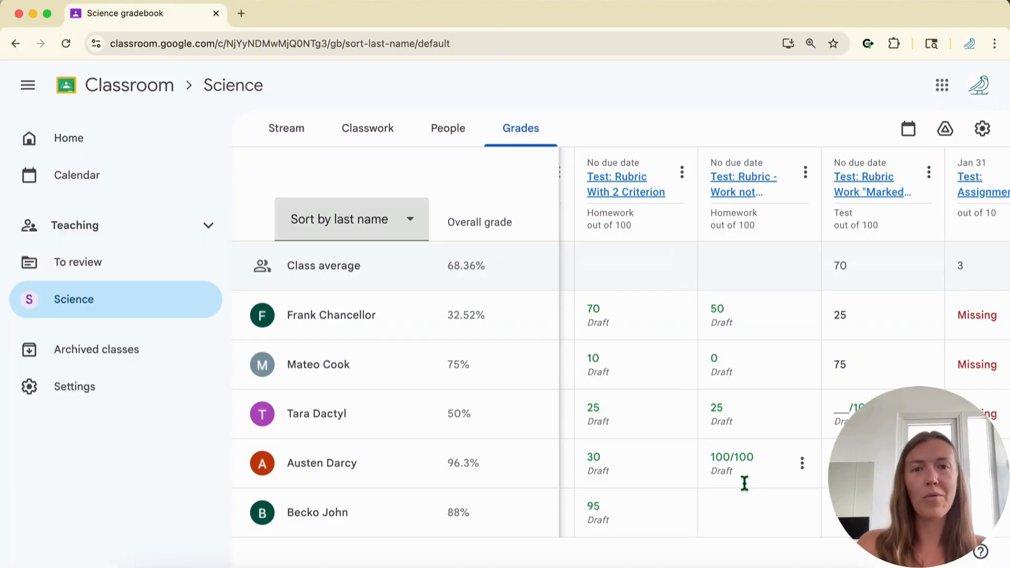
Step: Grab the five students' Test: Rubric With 2 Criterion scores with GradeTransferer and dismiss the report
click(612, 309)
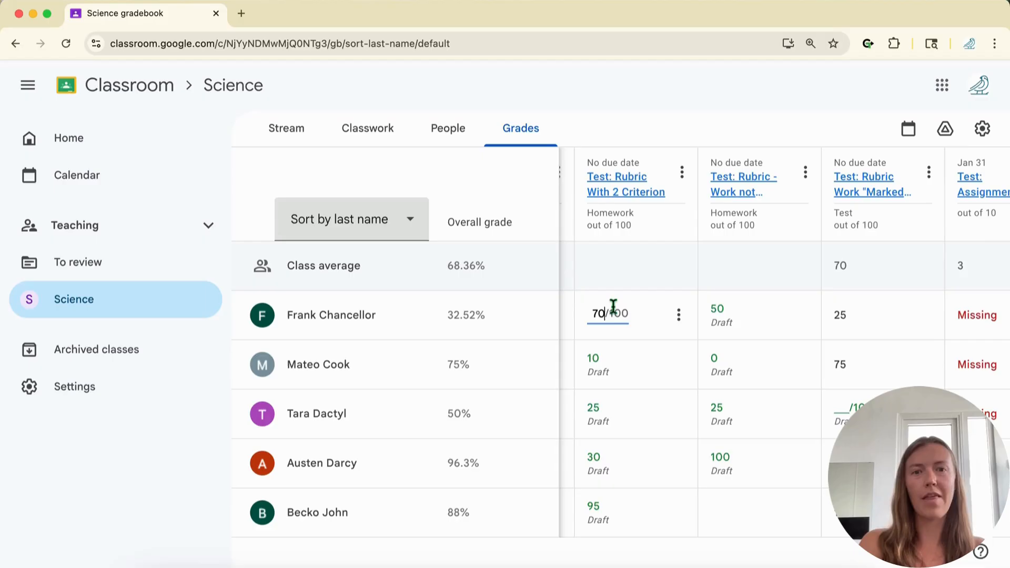
click(868, 44)
click(758, 134)
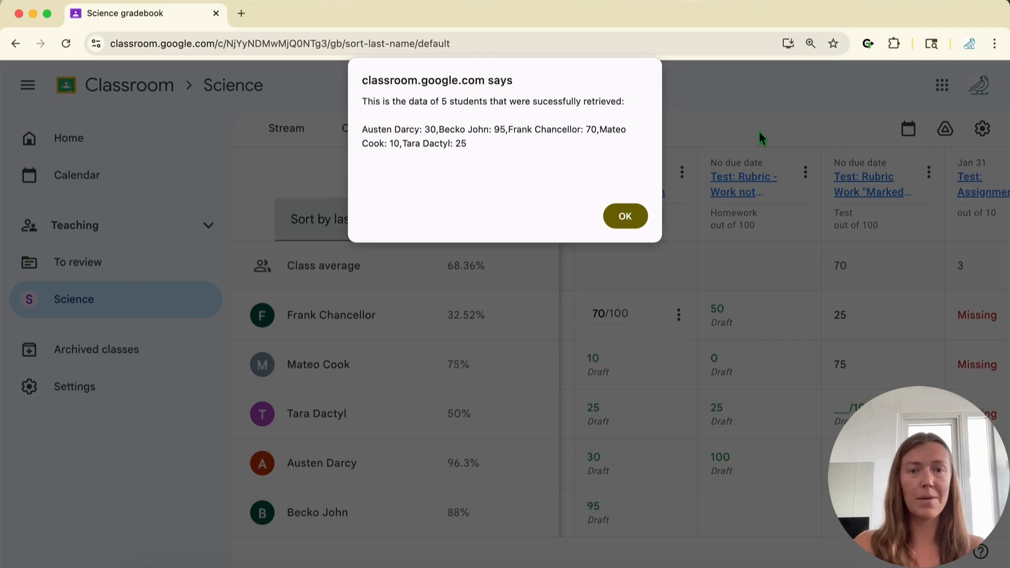
click(625, 216)
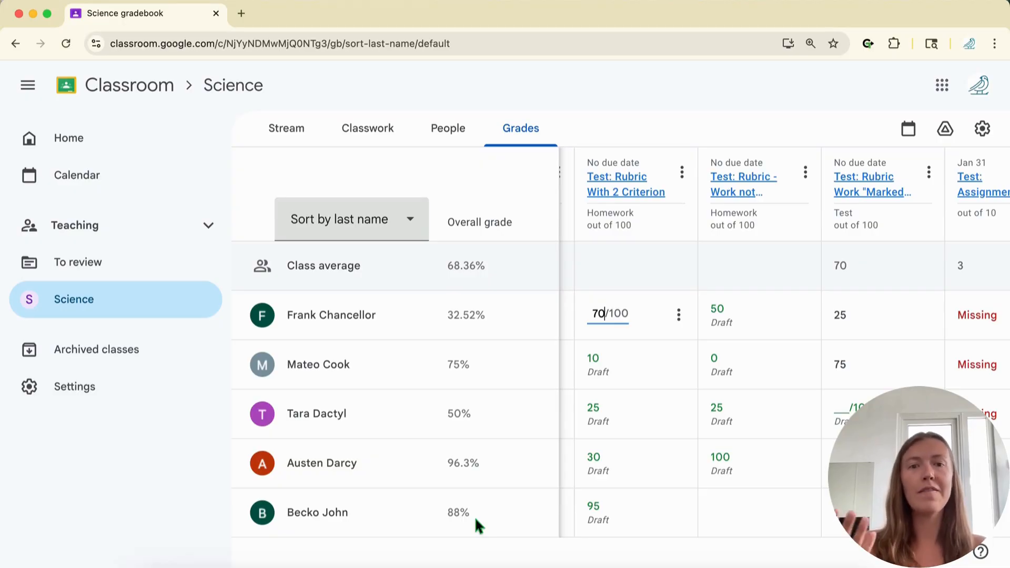
Step: Enable and save the 'Google Classroom grab overall grade column' Custom Override, then return to the Science gradebook
click(869, 45)
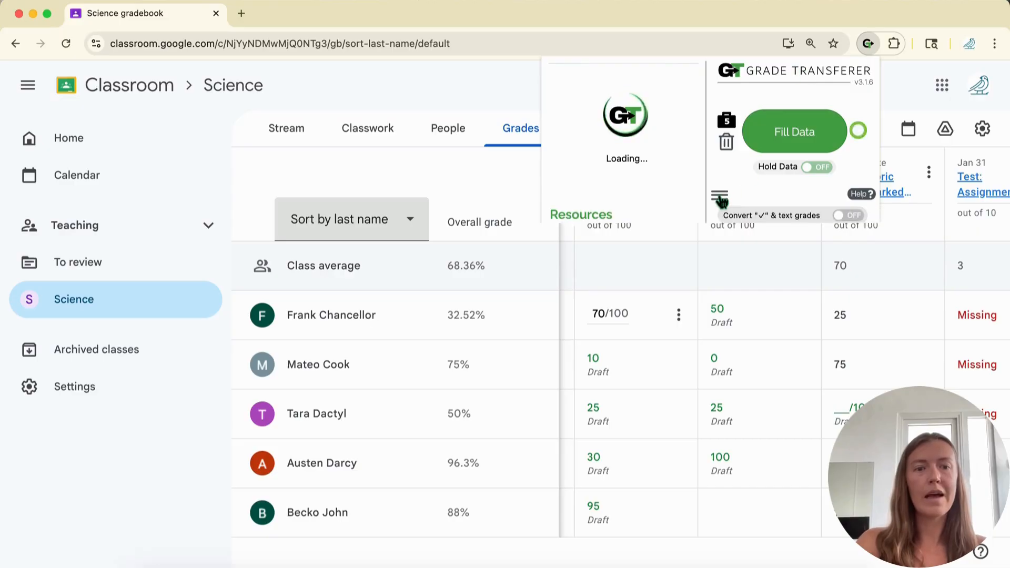
click(631, 266)
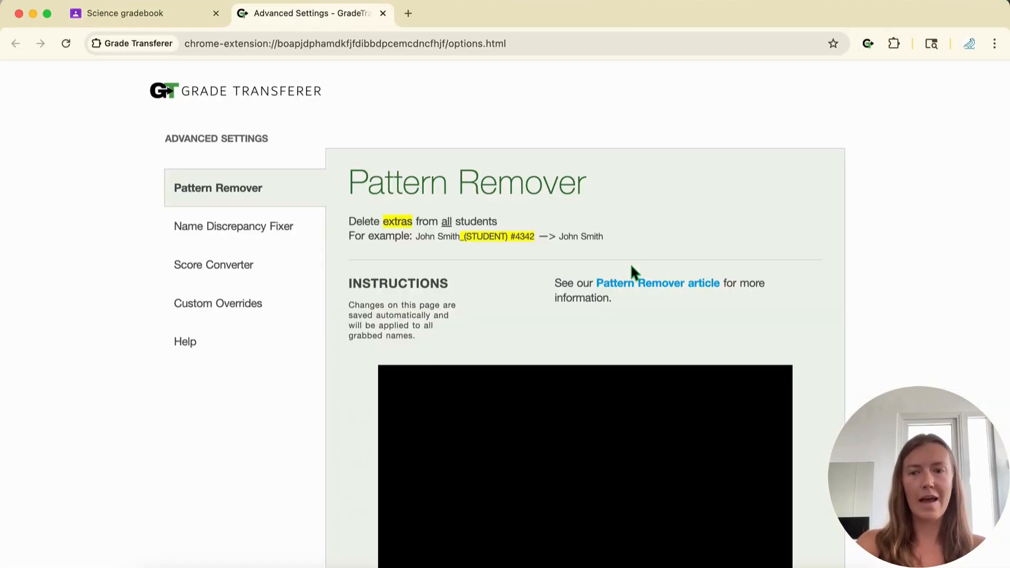
click(216, 309)
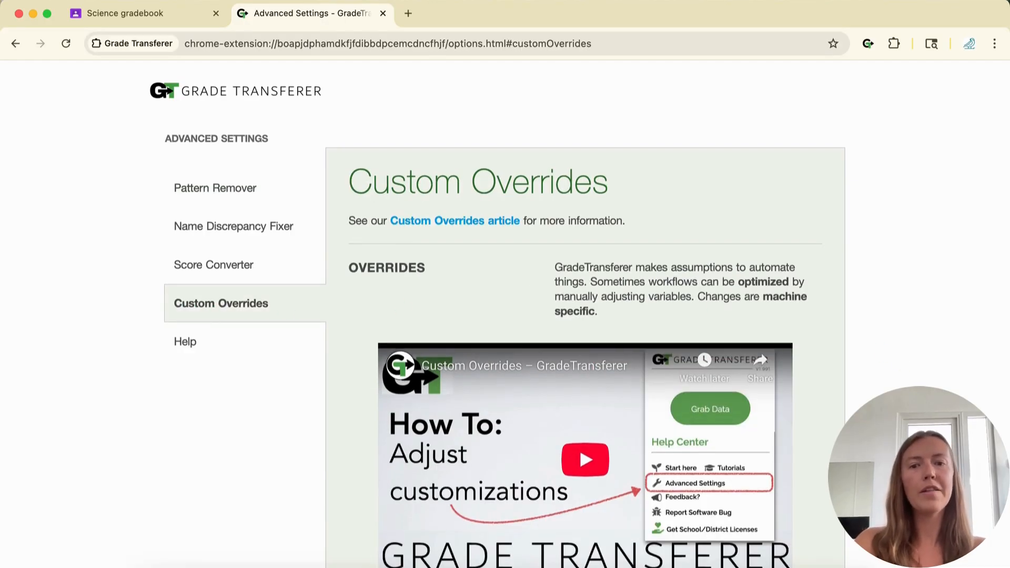
scroll(400, 305, down, 10)
scroll(621, 323, down, 10)
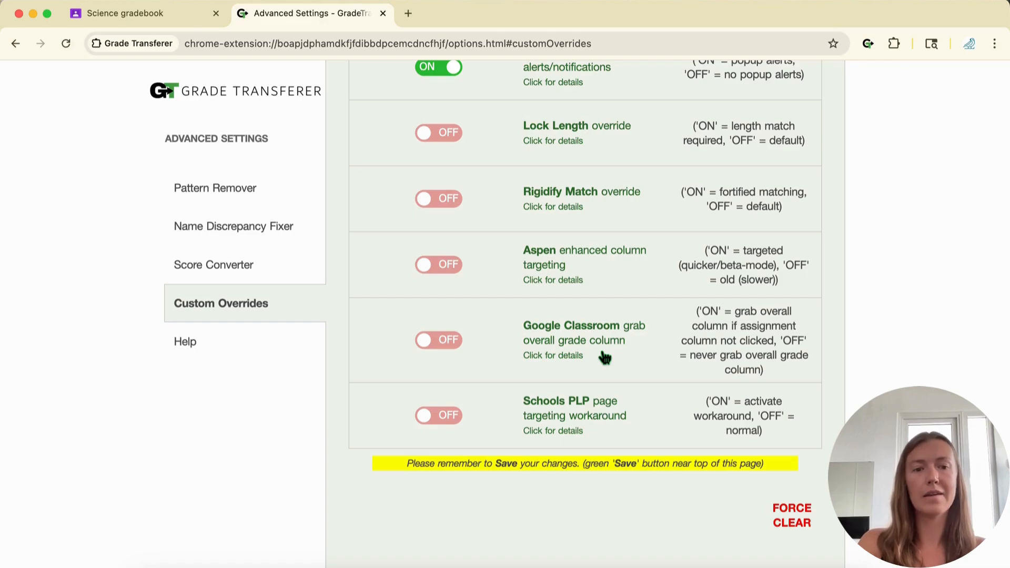
click(435, 340)
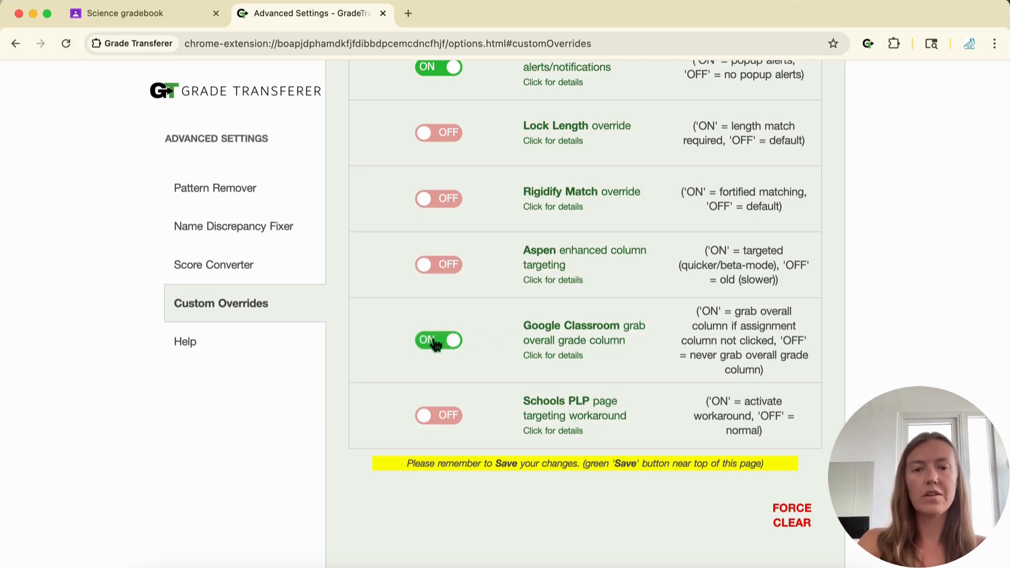
scroll(914, 363, up, 15)
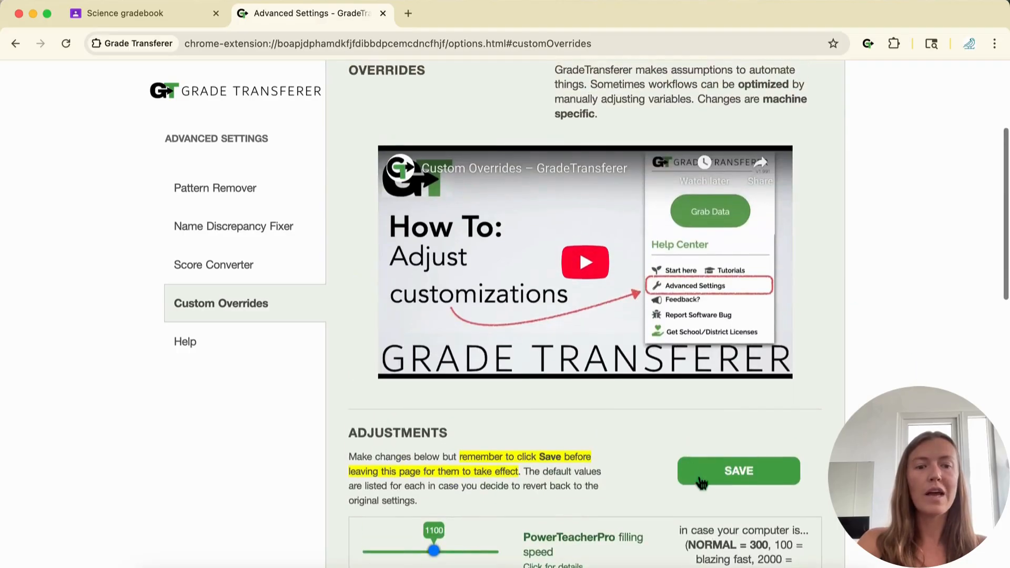
click(705, 480)
click(622, 253)
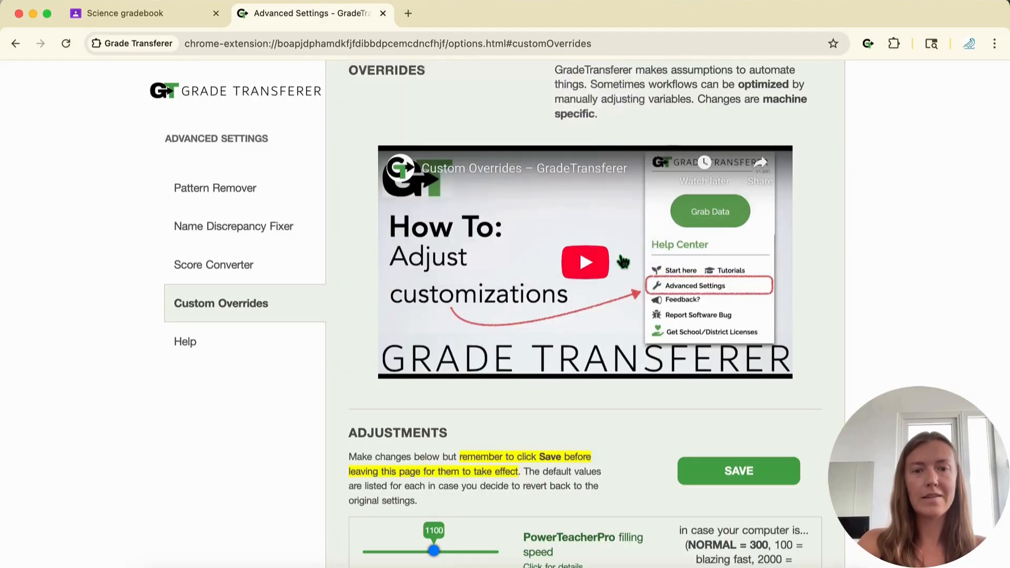
click(168, 14)
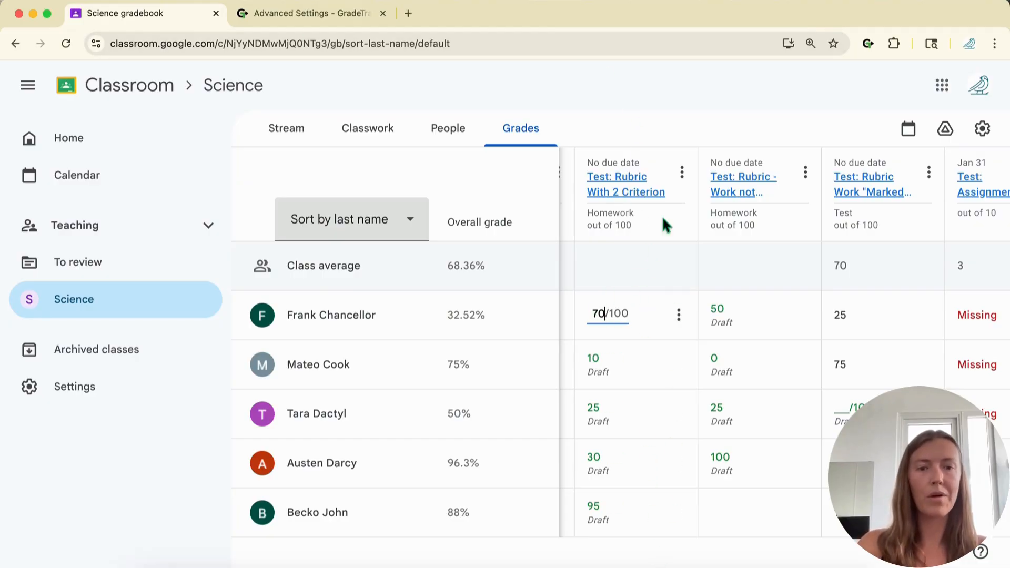
Step: With no column selected, grab all five students' overall grades and dismiss the report
click(634, 94)
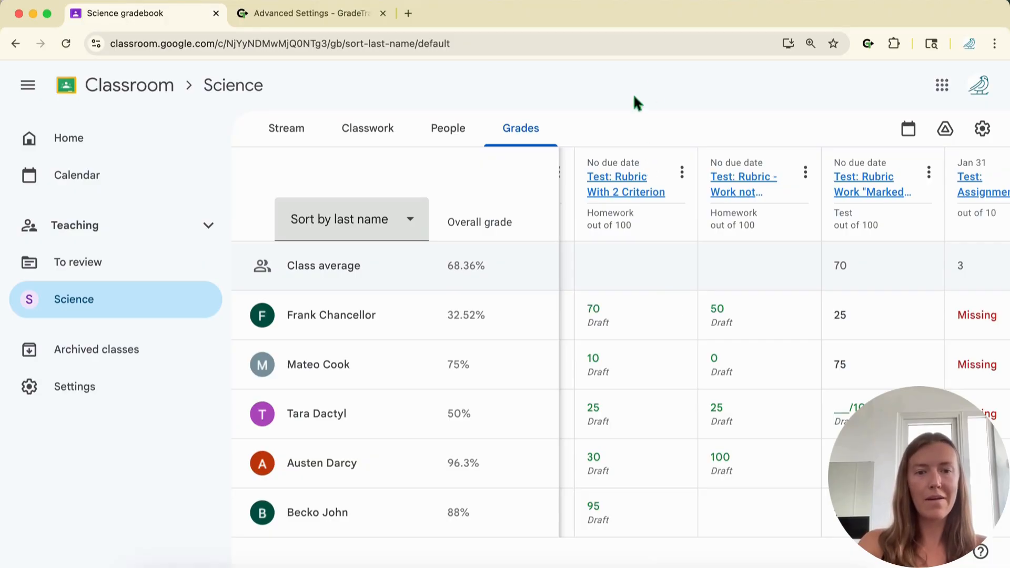
click(868, 43)
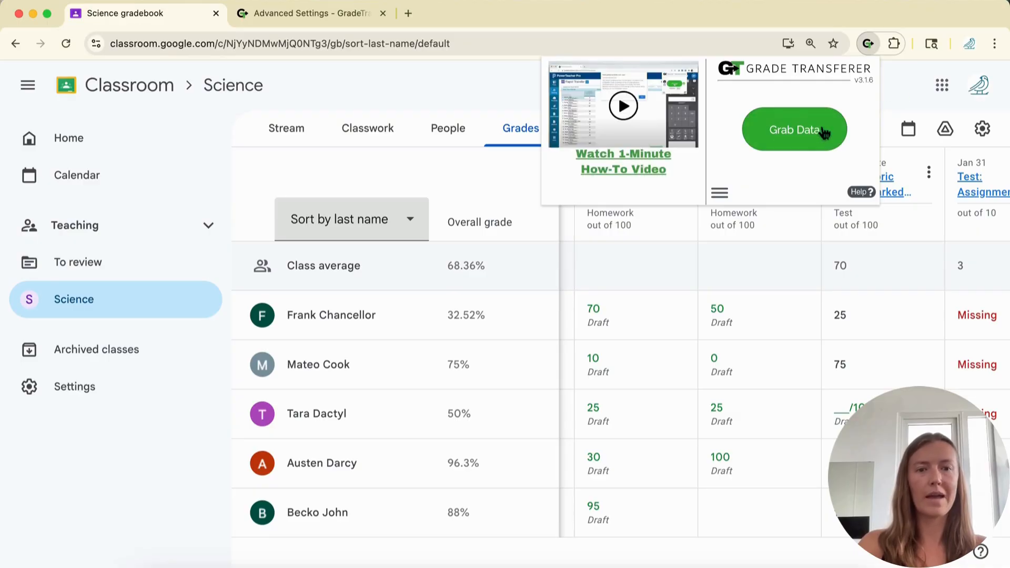
click(824, 133)
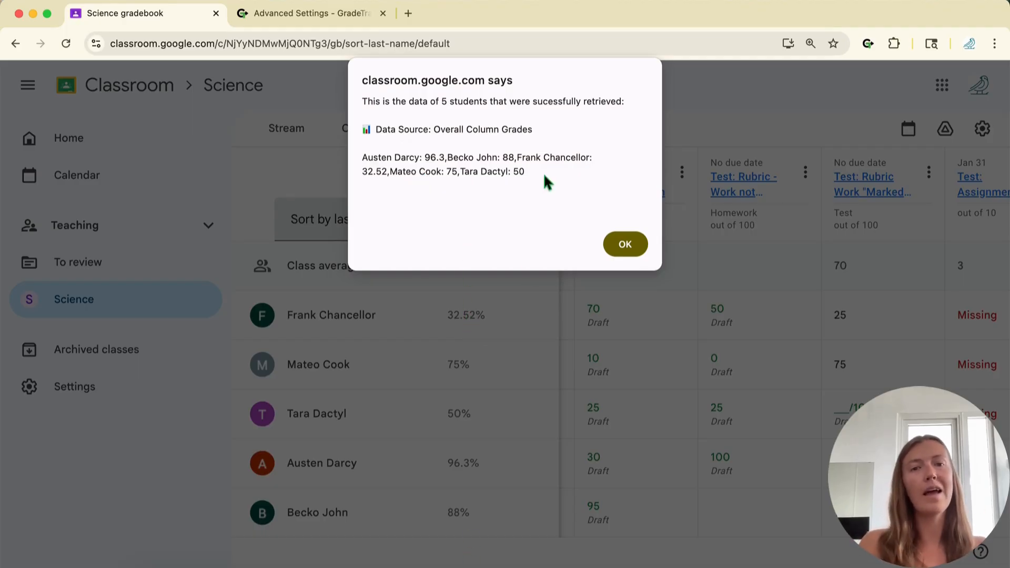
key(Return)
scroll(663, 127, right, 5)
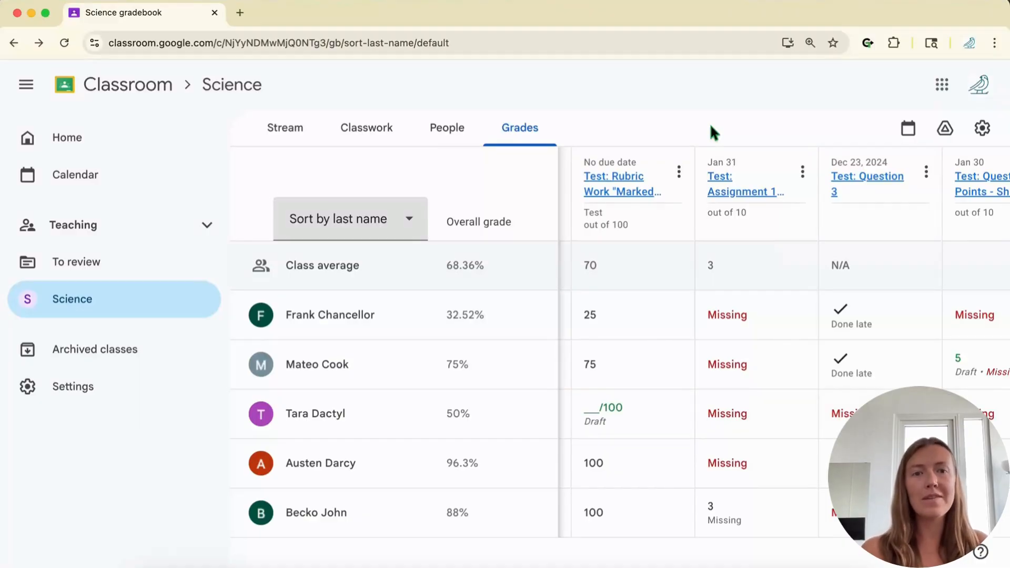
Step: Open the Jan 31 10-point assignment's student work and grab its single graded score of 3
click(730, 191)
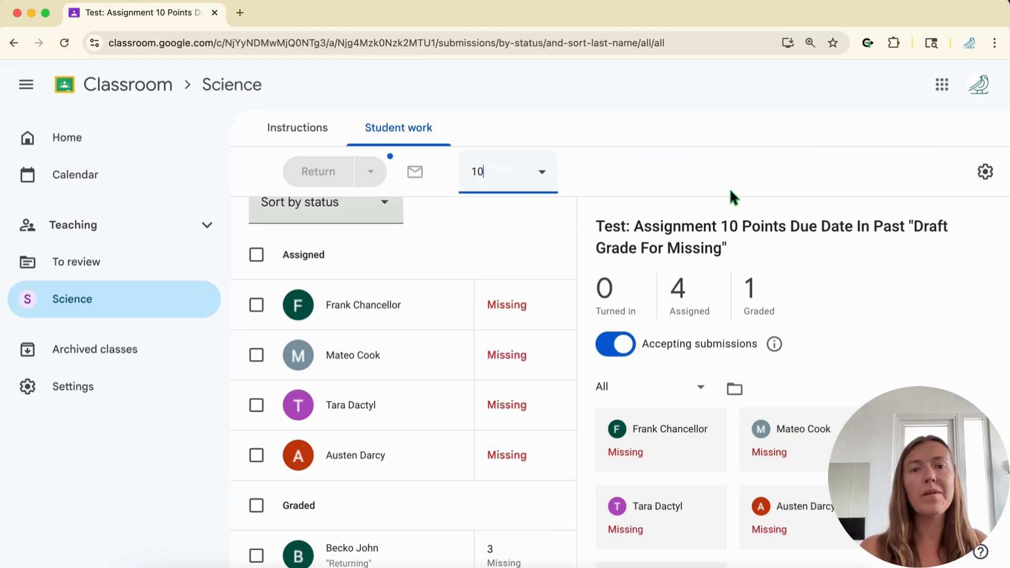
click(869, 43)
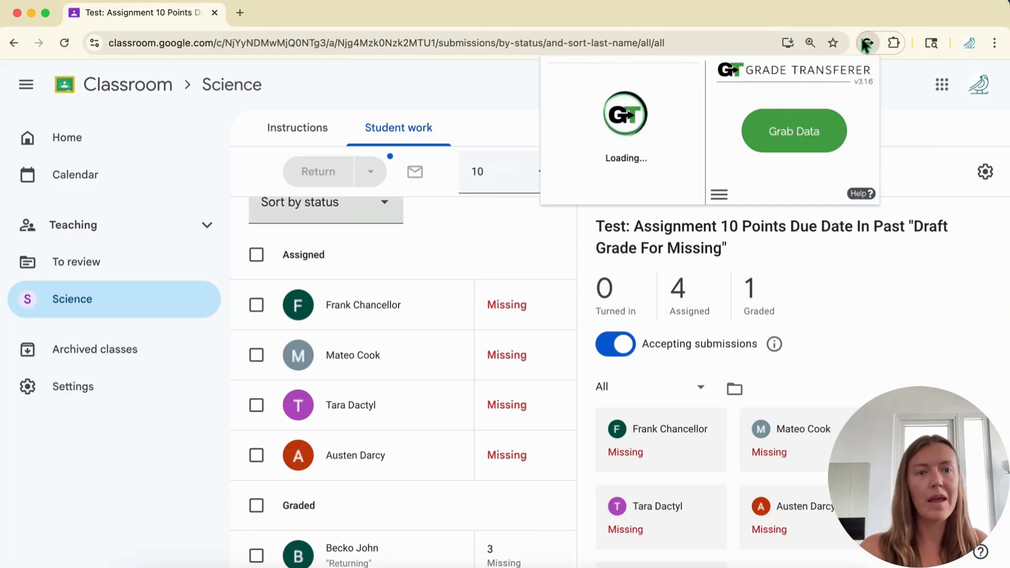
click(763, 131)
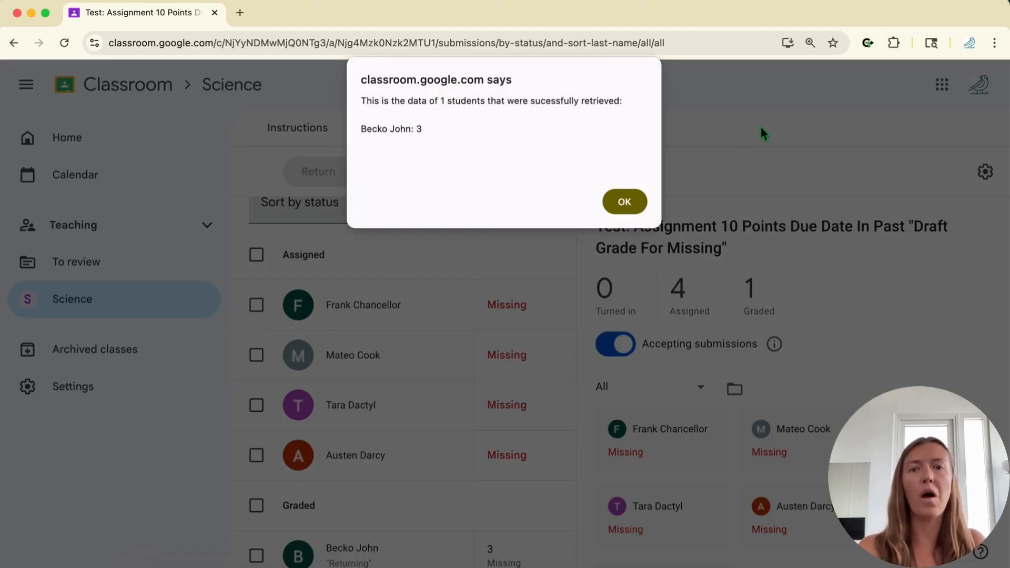
click(640, 203)
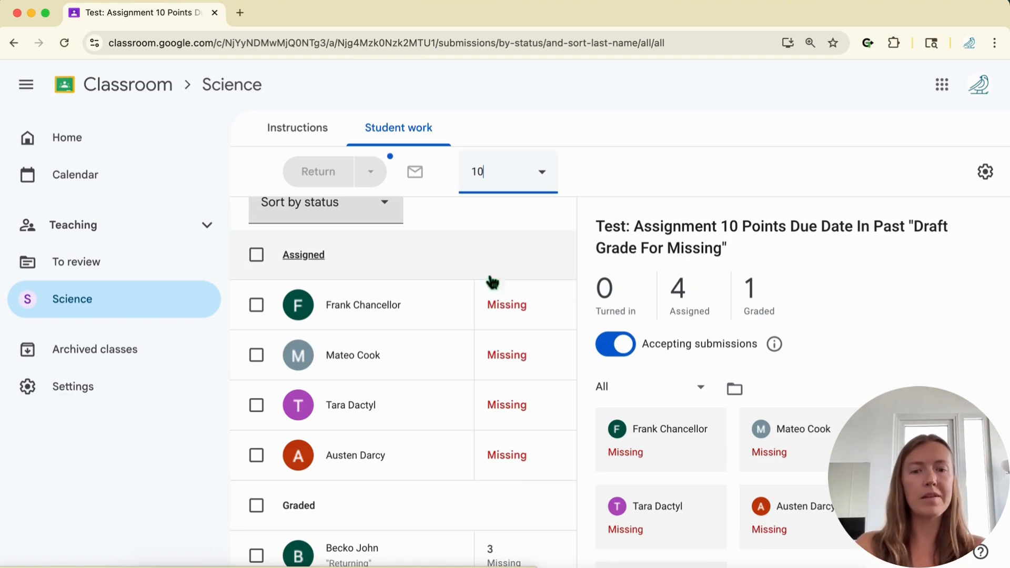
Step: Turn on Convert '✓' & text grades, opening the Score Converter settings in a separate tab
click(867, 45)
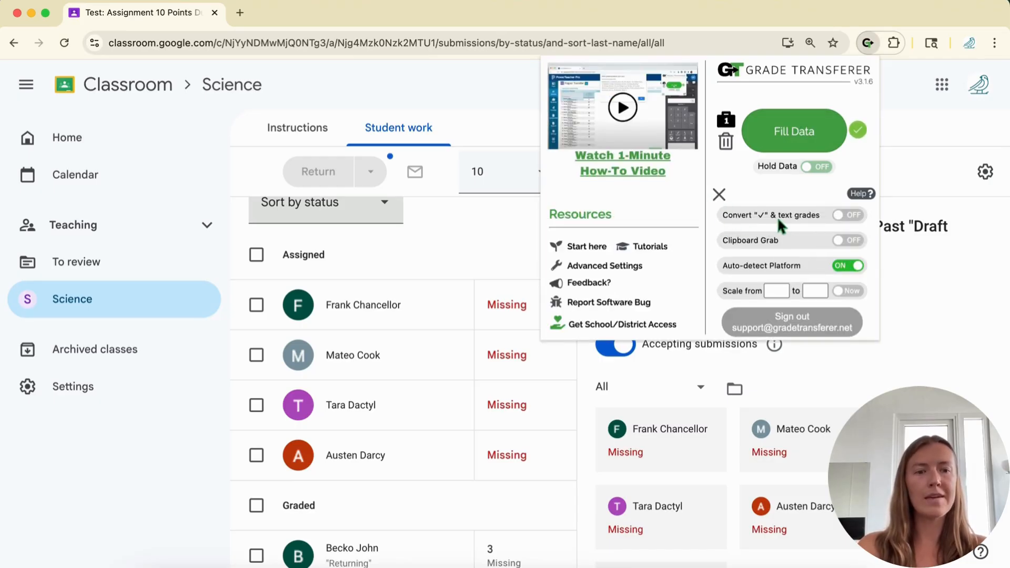
click(842, 213)
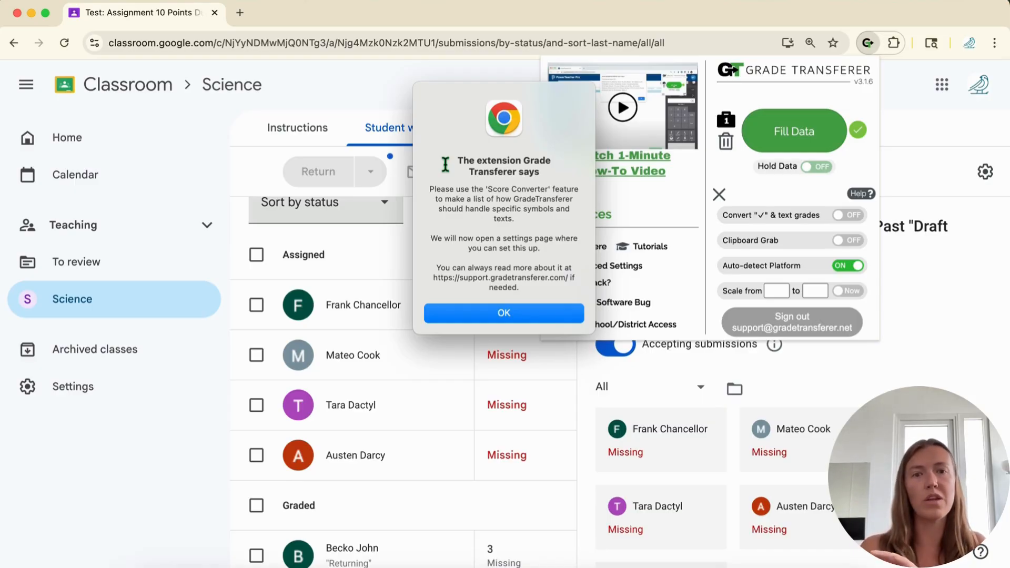
click(458, 319)
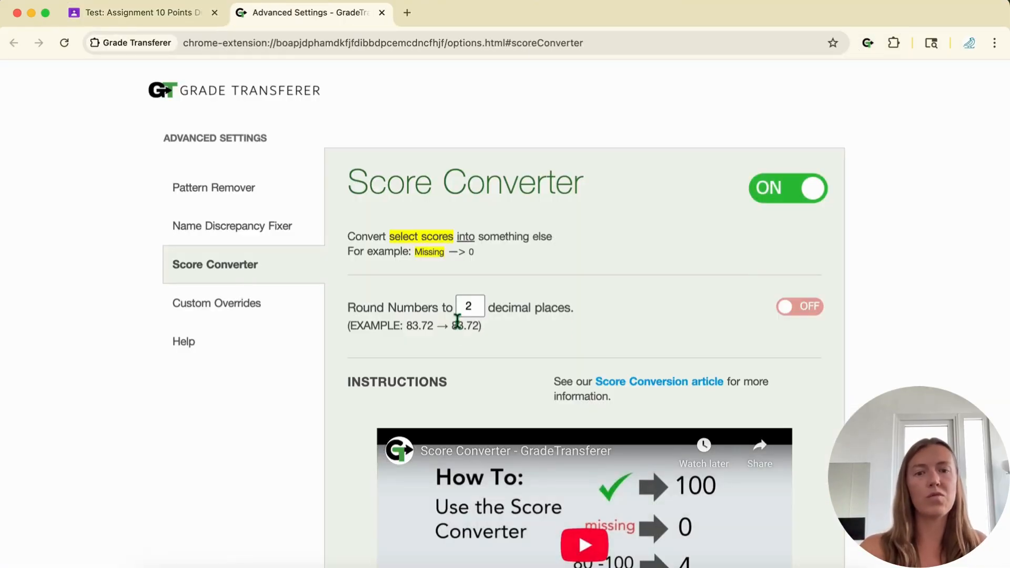
scroll(816, 498, down, 10)
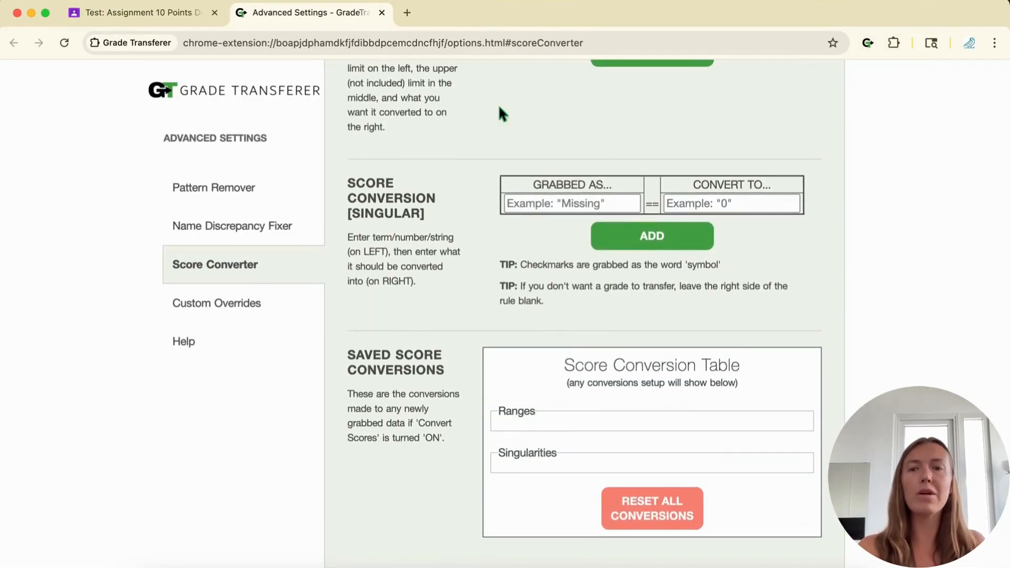
click(116, 14)
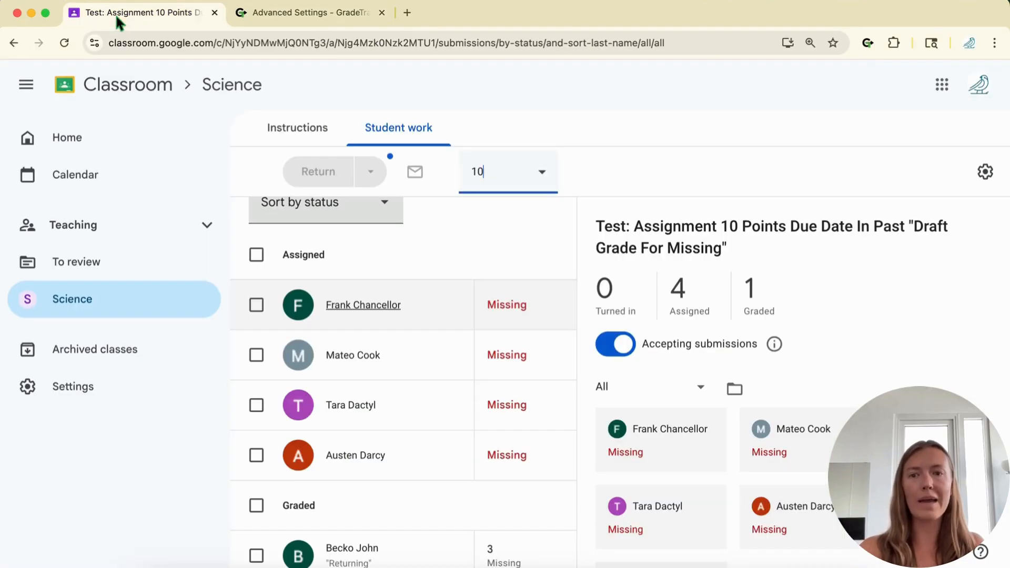
Step: Clear the held data and re-grab all five students: four 'missing' and one score of 3
click(868, 43)
click(718, 194)
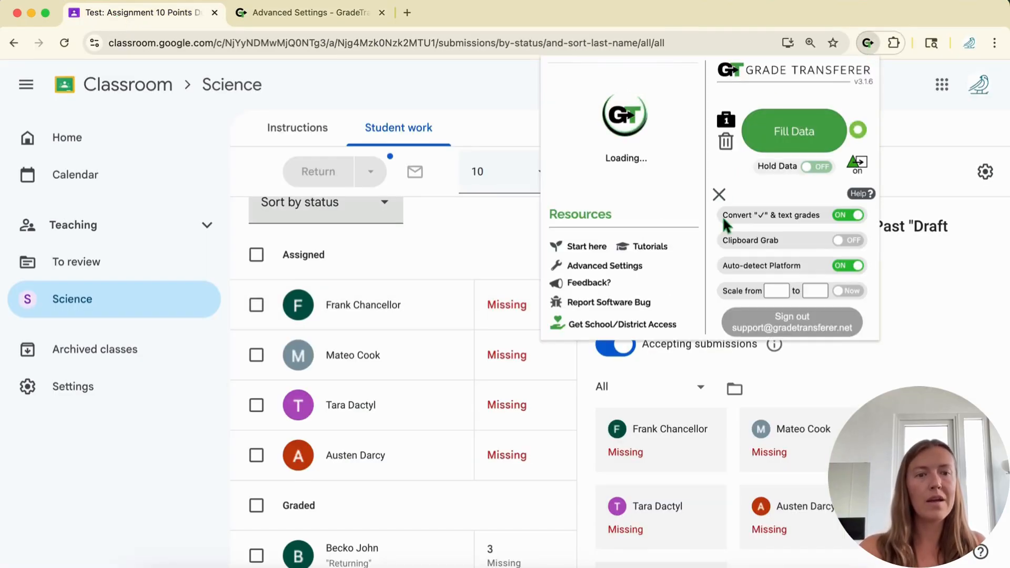
click(727, 143)
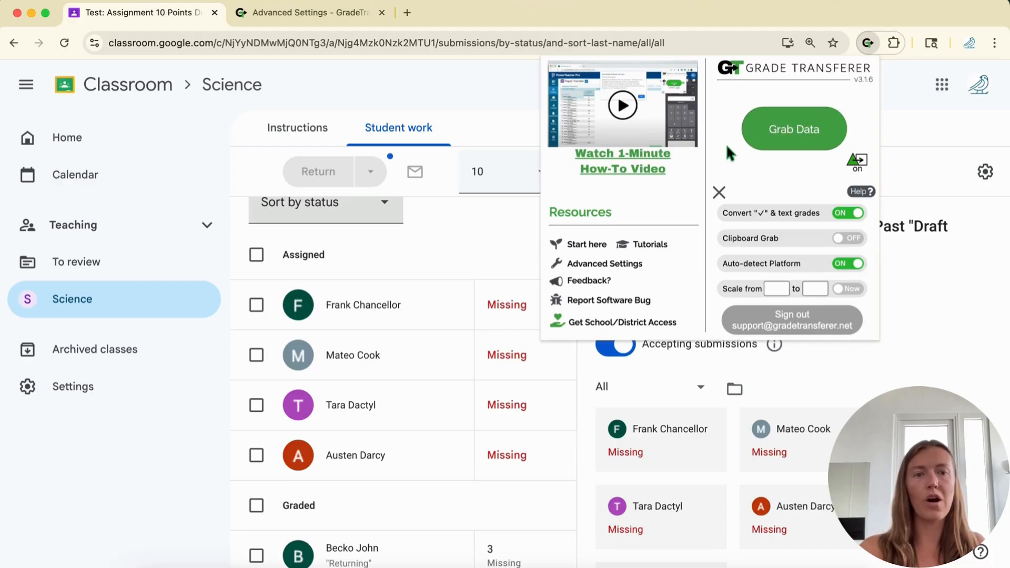
click(804, 140)
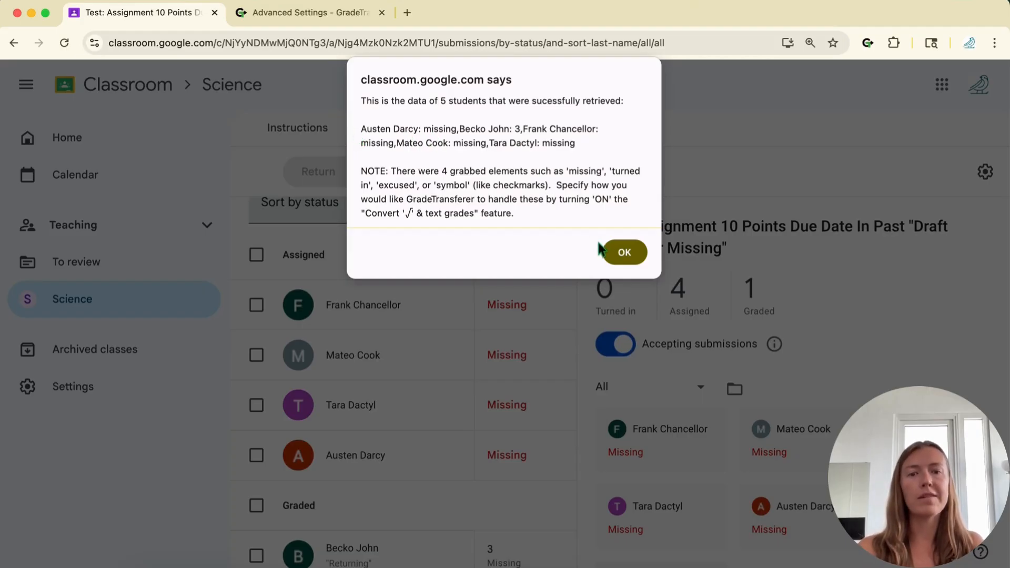
click(621, 253)
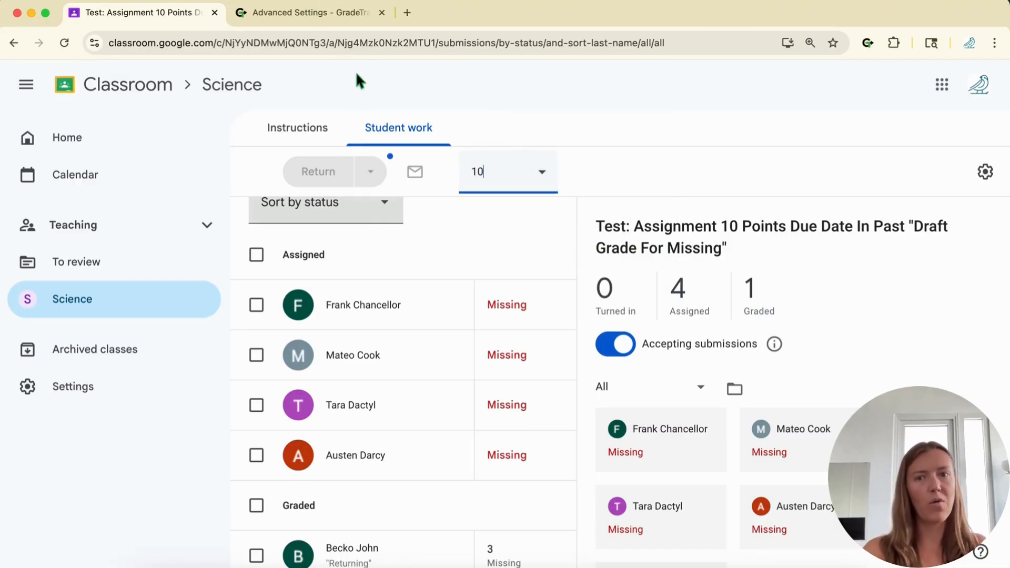
Step: Add a Score Converter rule with GRABBED AS 'missing' and CONVERT TO 0
click(313, 16)
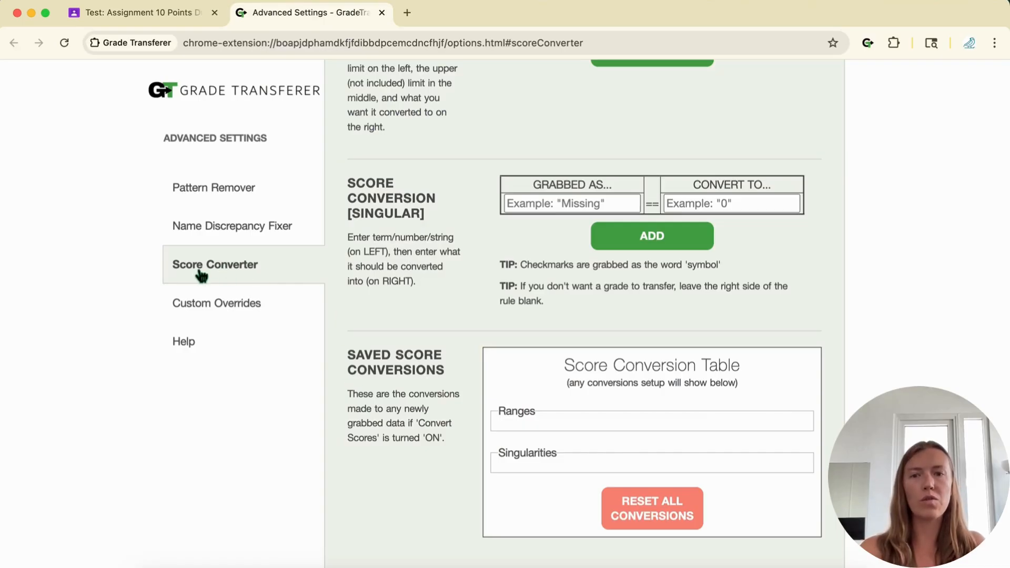
click(563, 203)
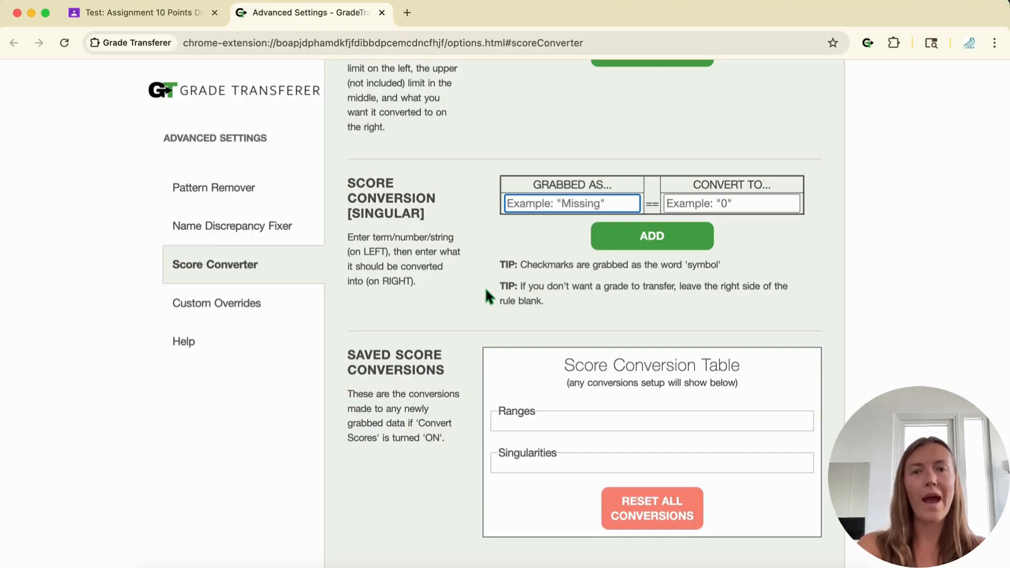
text(missing)
click(708, 206)
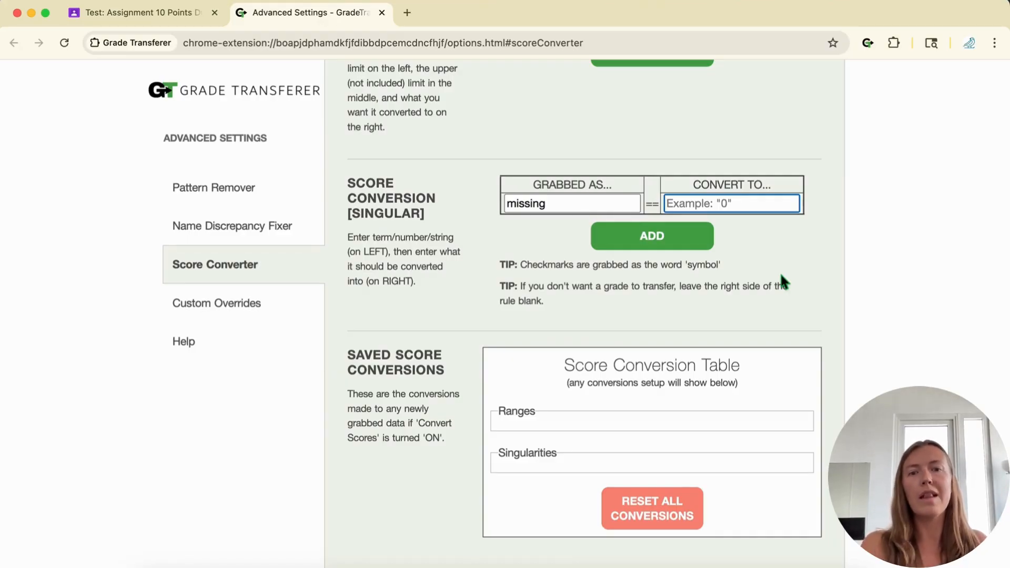
text(0)
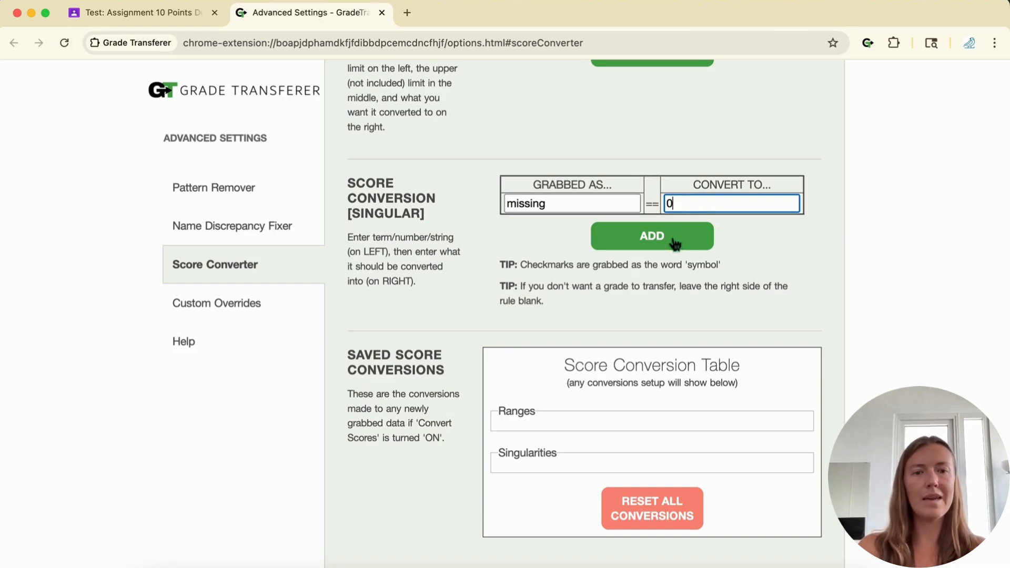
click(656, 237)
scroll(469, 436, down, 2)
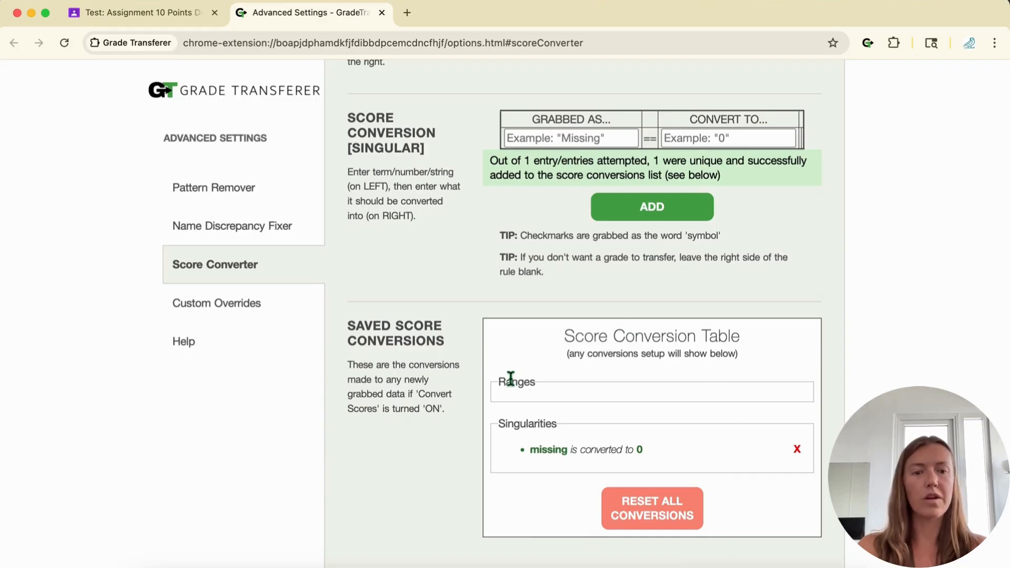
scroll(511, 382, up, 10)
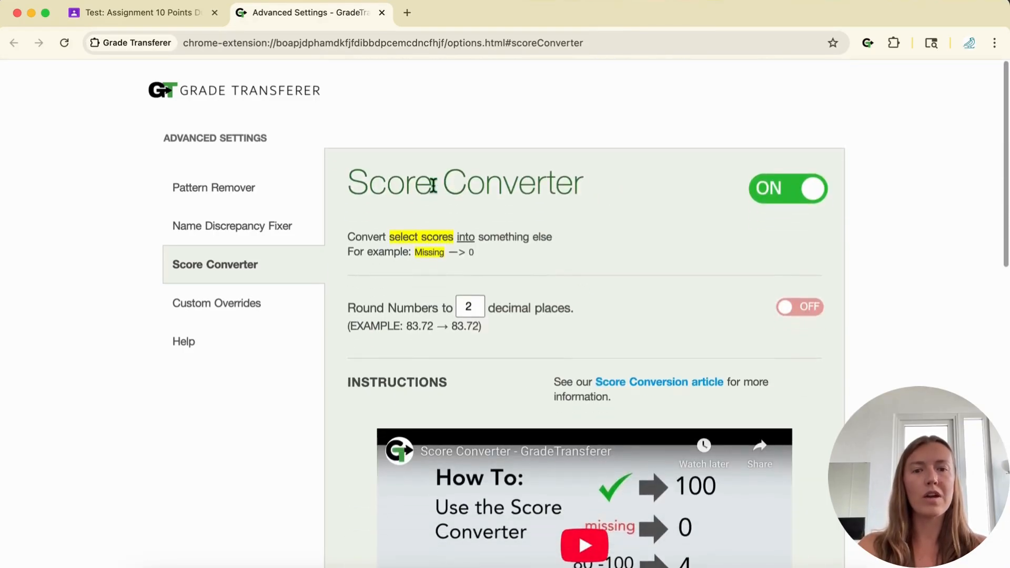
scroll(854, 332, down, 8)
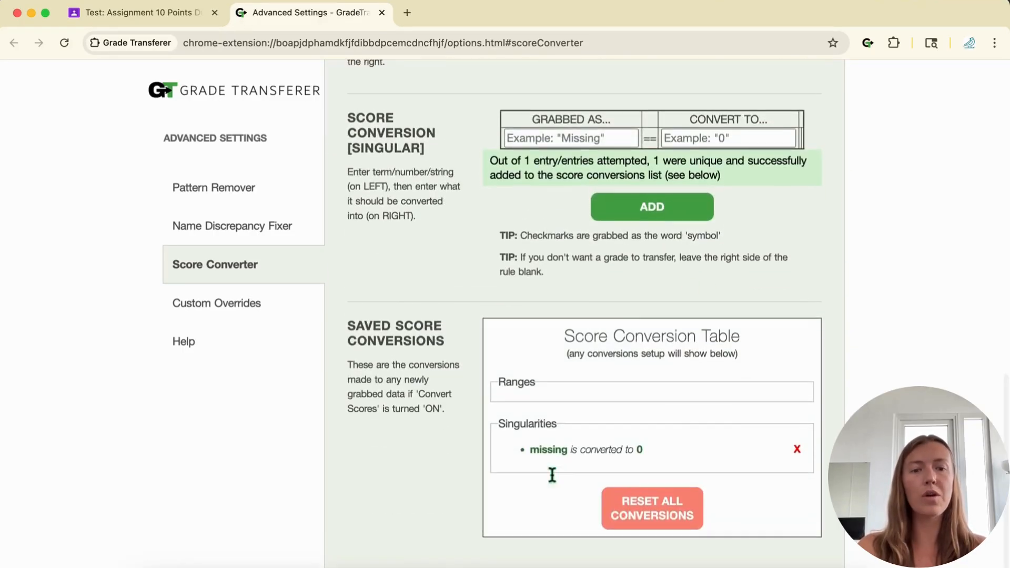
Step: Re-grab the assignment's grades so the four missing scores come through as 0 alongside the 3
click(152, 14)
click(869, 44)
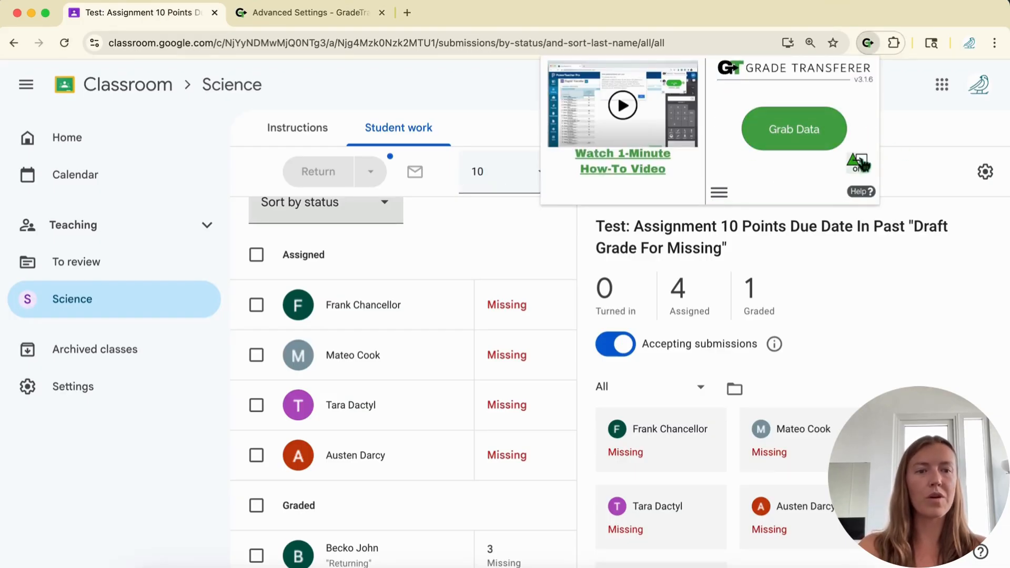
click(765, 136)
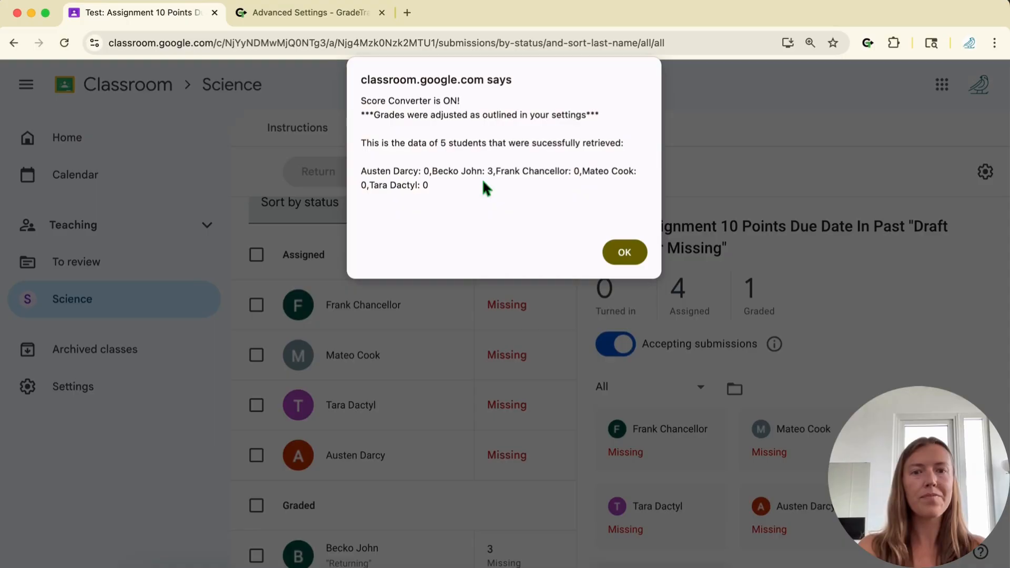
click(612, 251)
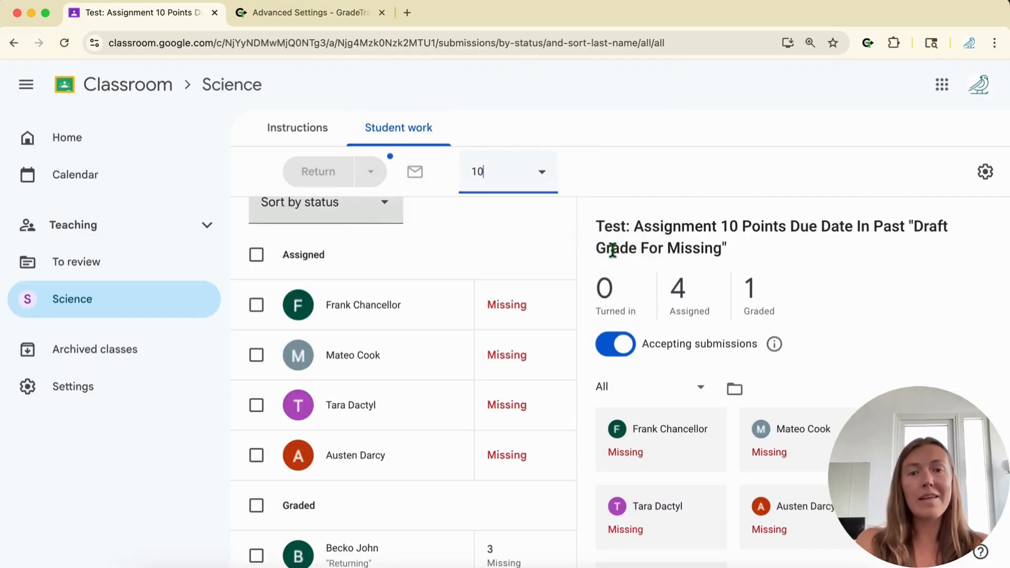